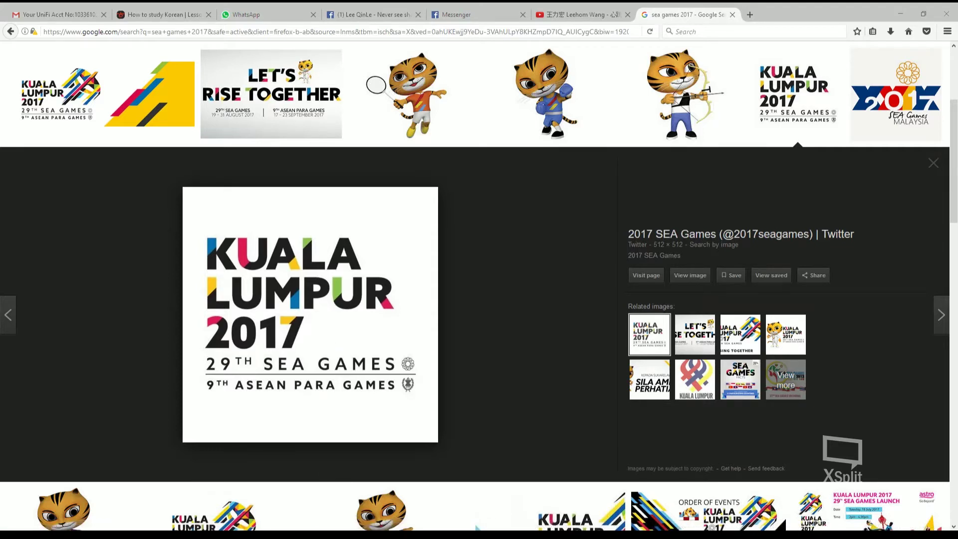
# - Switch to Illustrator and add the text KUALA LUMPUR 2017 to the artboard, with each word and the year on its own line
pyautogui.click(325, 532)
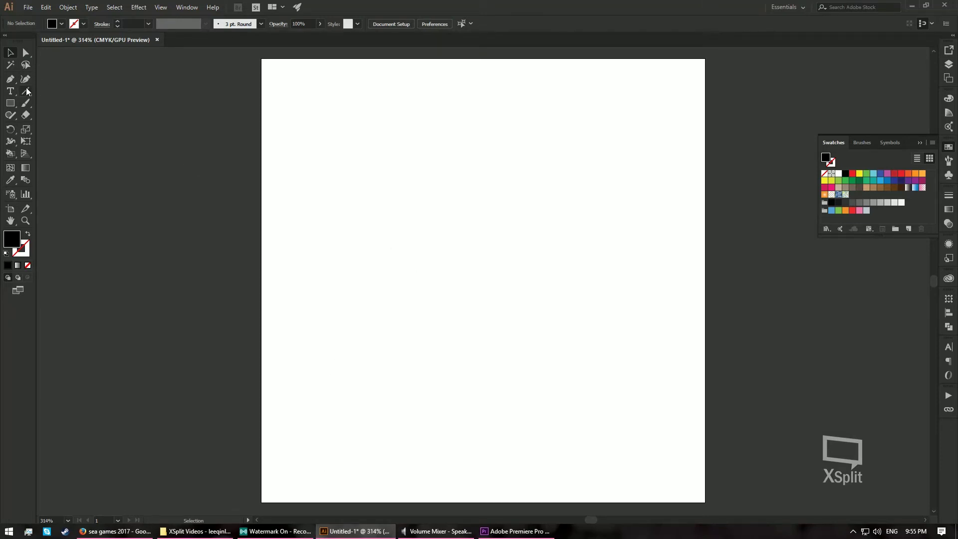
pyautogui.click(11, 92)
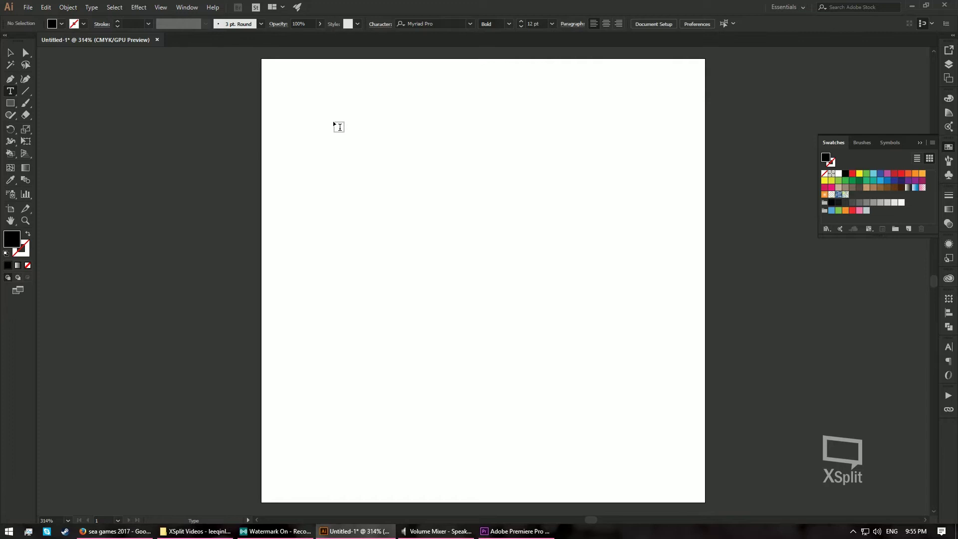
pyautogui.click(364, 170)
pyautogui.write('K')
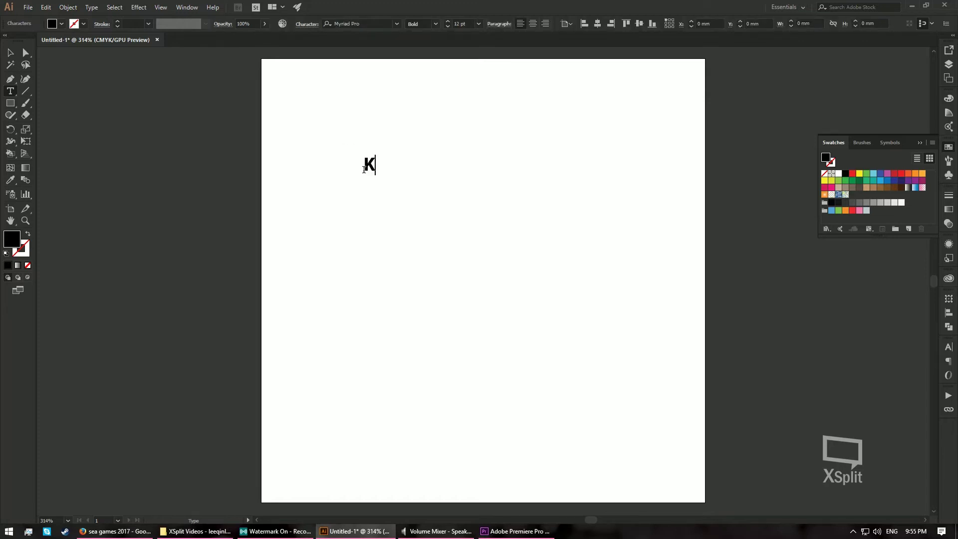
pyautogui.write('UALA LUMPUR')
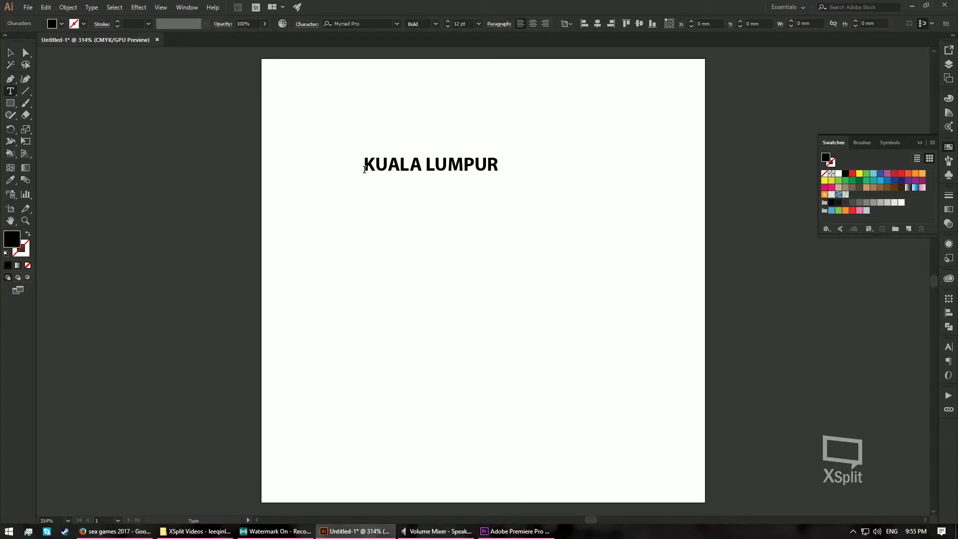
pyautogui.click(427, 164)
pyautogui.press('Return')
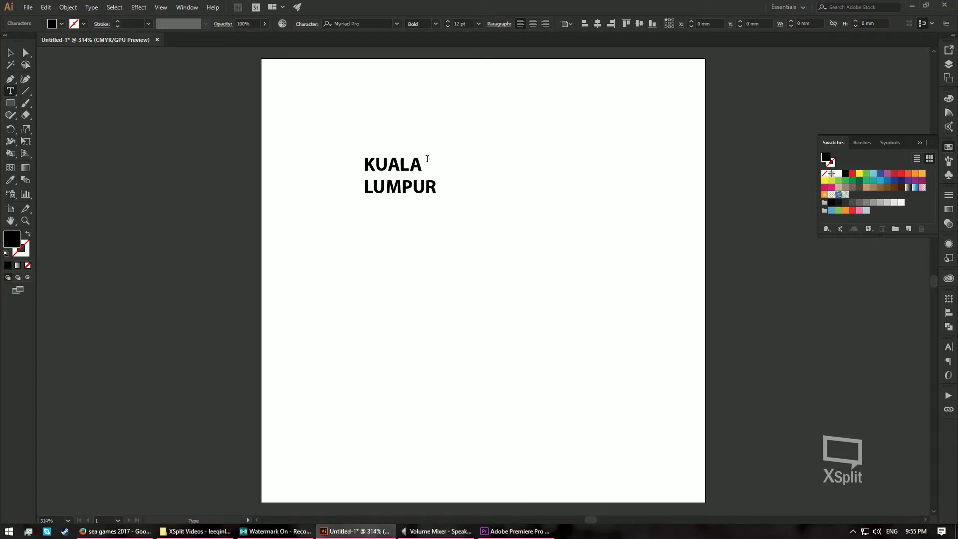
pyautogui.click(442, 186)
pyautogui.press('Return')
pyautogui.write('2017')
# - Tighten the line spacing of the KUALA LUMPUR 2017 text and enlarge it to about 64.55 pt across the upper artboard
pyautogui.hotkey('ctrl', 'a')
pyautogui.hotkey('alt', 'Up')
pyautogui.hotkey('alt', 'Up')
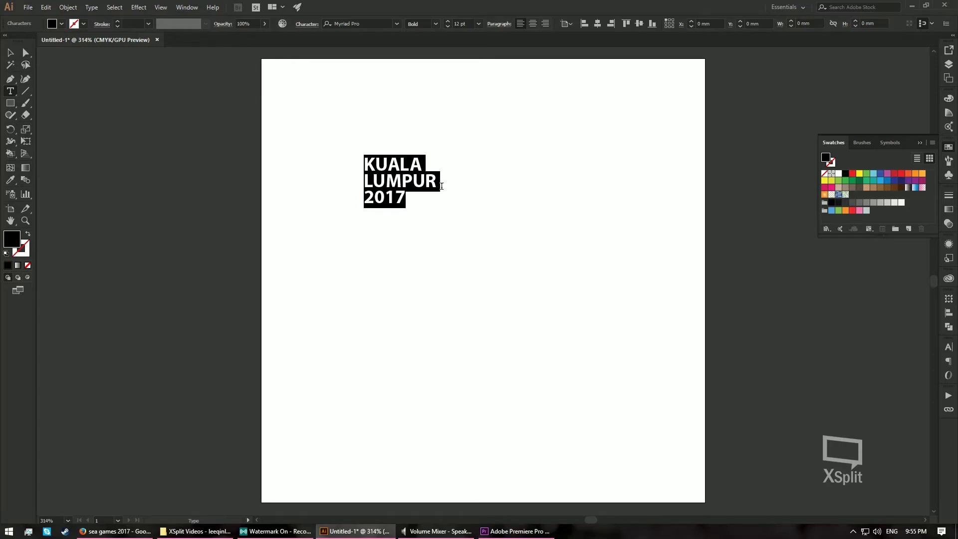
pyautogui.click(11, 53)
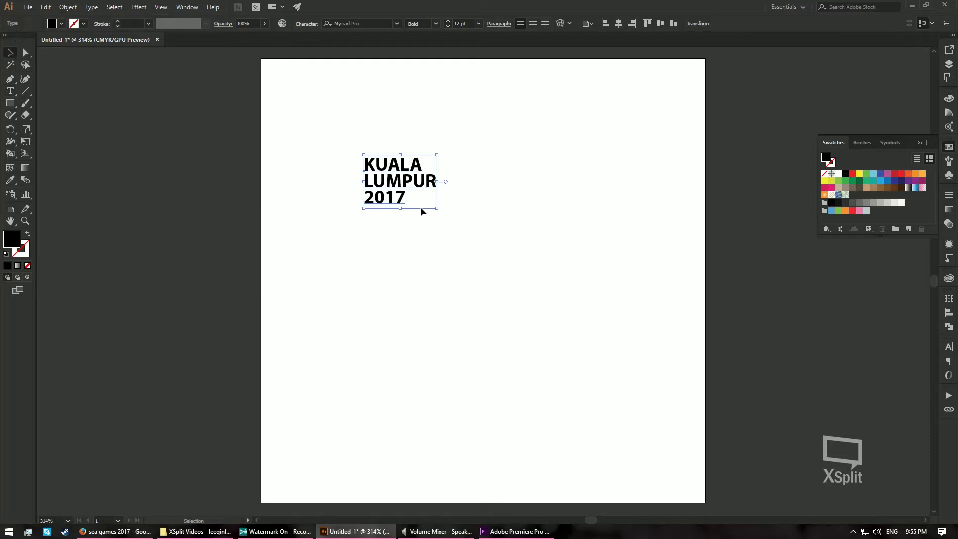
pyautogui.moveTo(437, 208); pyautogui.dragTo(713, 415)
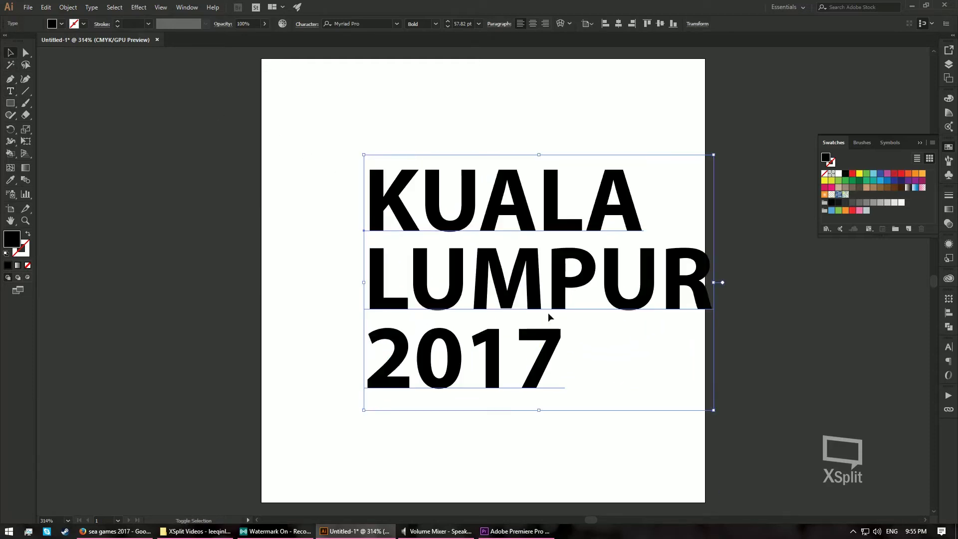
pyautogui.moveTo(552, 317); pyautogui.dragTo(477, 261)
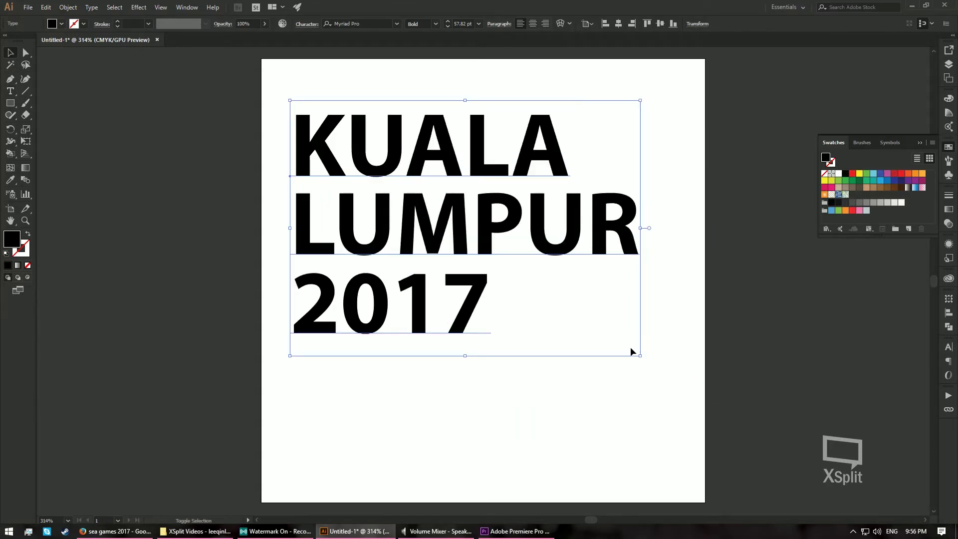
pyautogui.moveTo(639, 356); pyautogui.dragTo(683, 405)
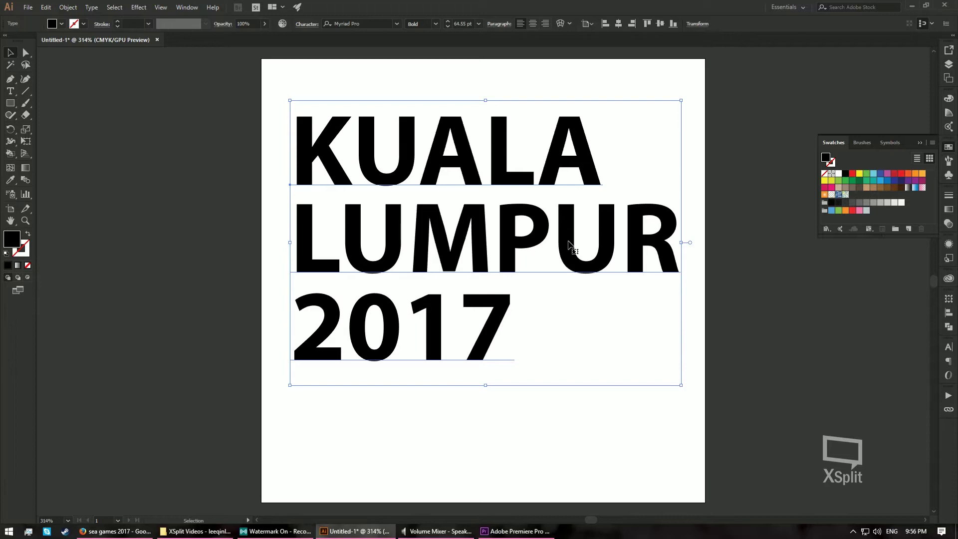
# - Convert the text to outlines and swap its fill and stroke so the letters have a black stroke and no fill
pyautogui.click(92, 8)
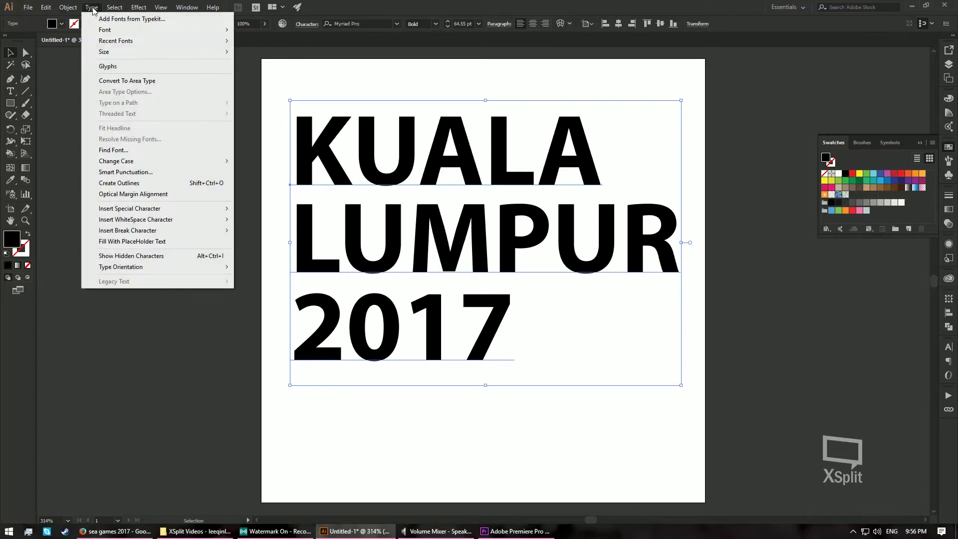
pyautogui.click(116, 184)
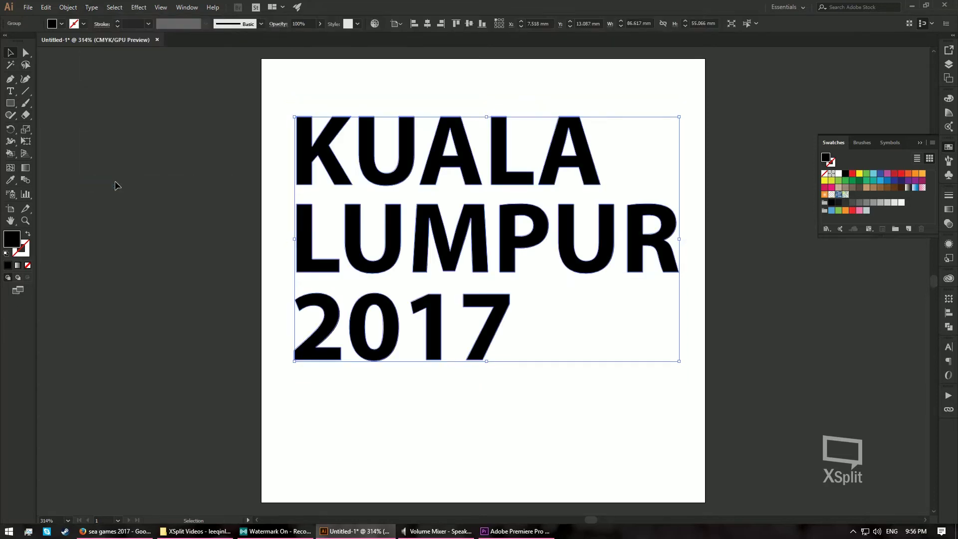
pyautogui.press('a')
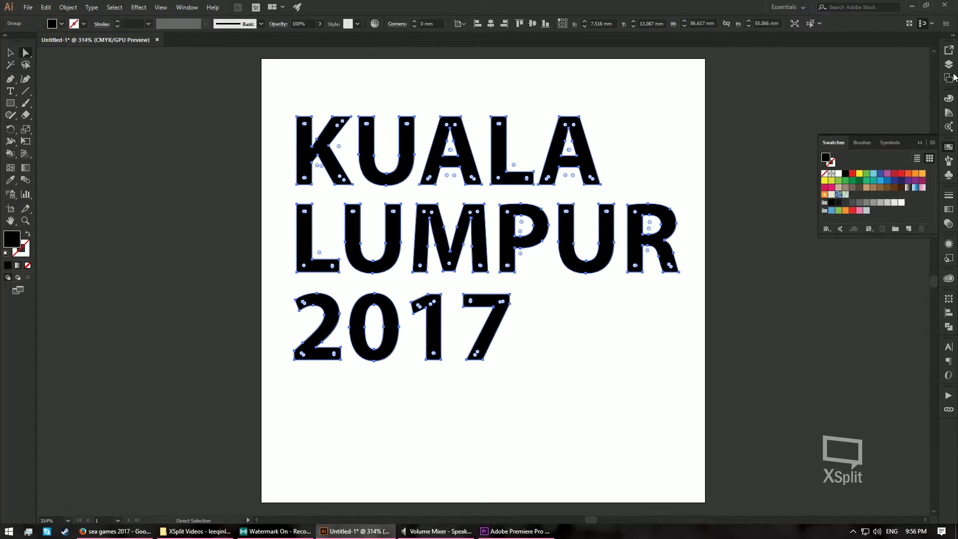
pyautogui.click(949, 98)
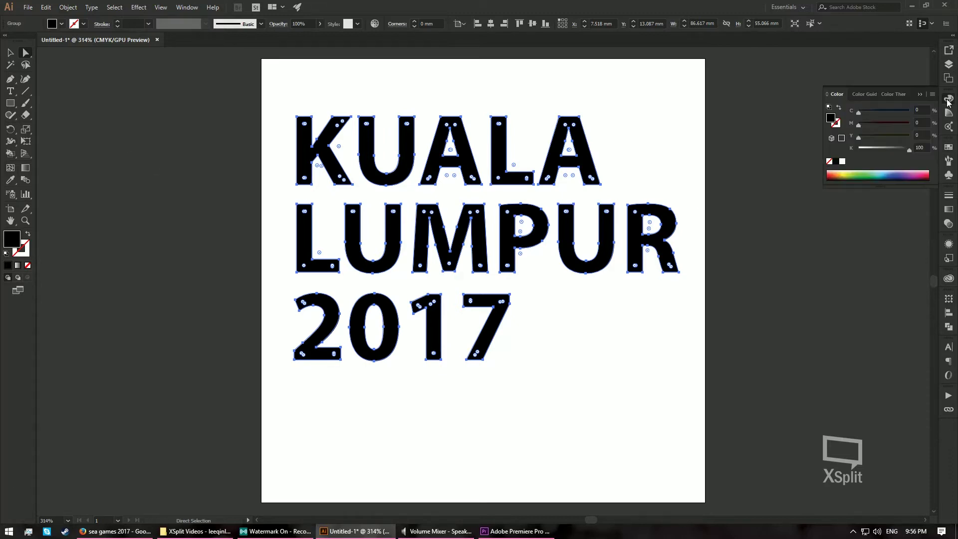
pyautogui.click(839, 108)
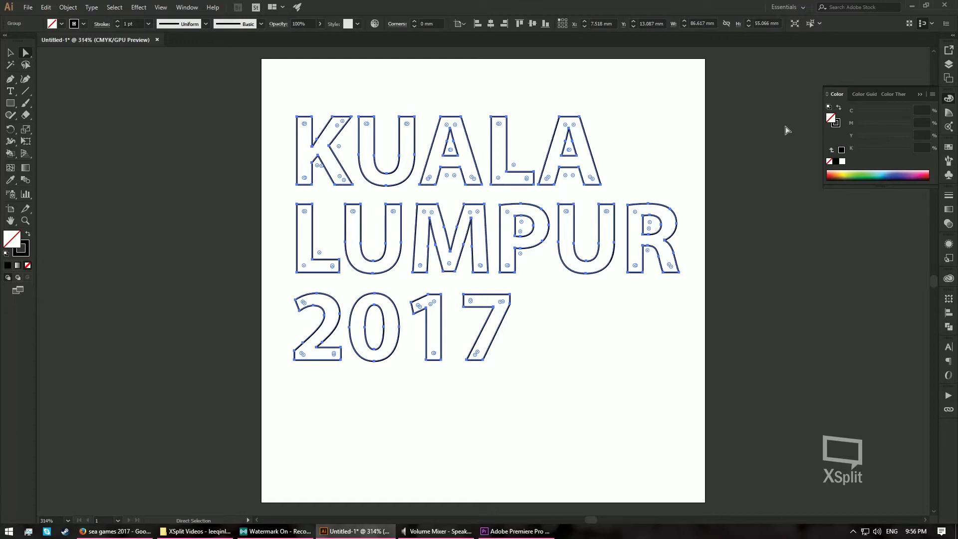
# - Draw three 45-degree lines, each spanning about 21 mm horizontally, across the K, the U and the A-L pair of KUALA
pyautogui.click(29, 91)
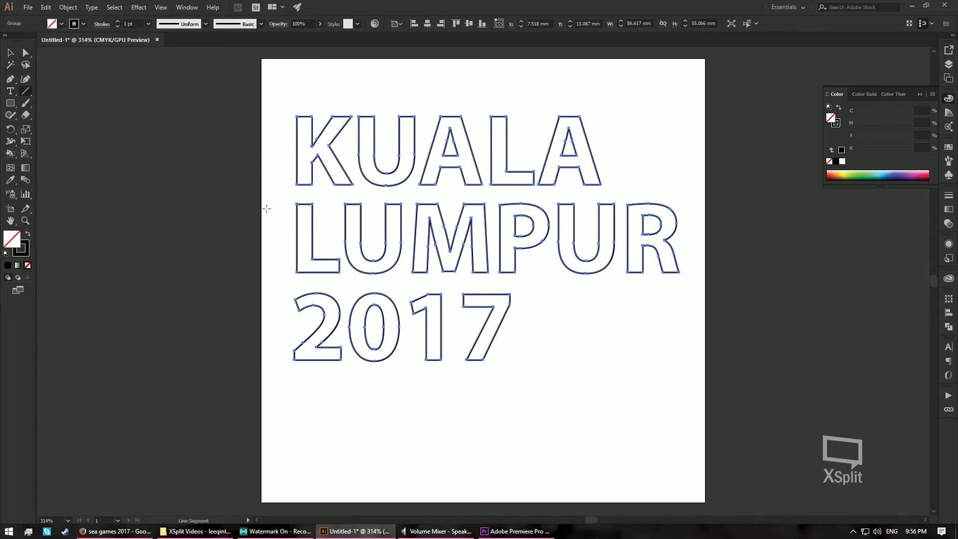
pyautogui.moveTo(264, 193); pyautogui.dragTo(358, 89)
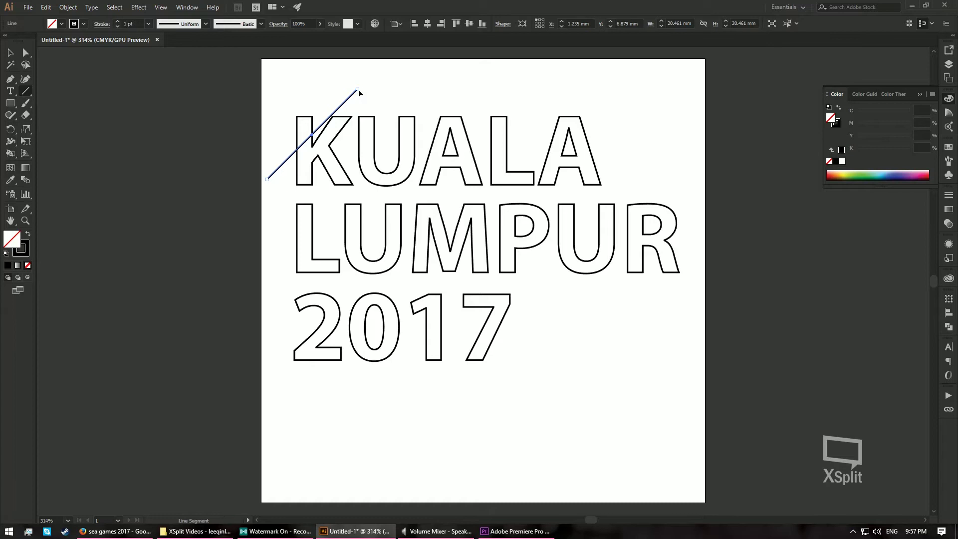
pyautogui.moveTo(362, 195); pyautogui.dragTo(442, 108)
pyautogui.press('v')
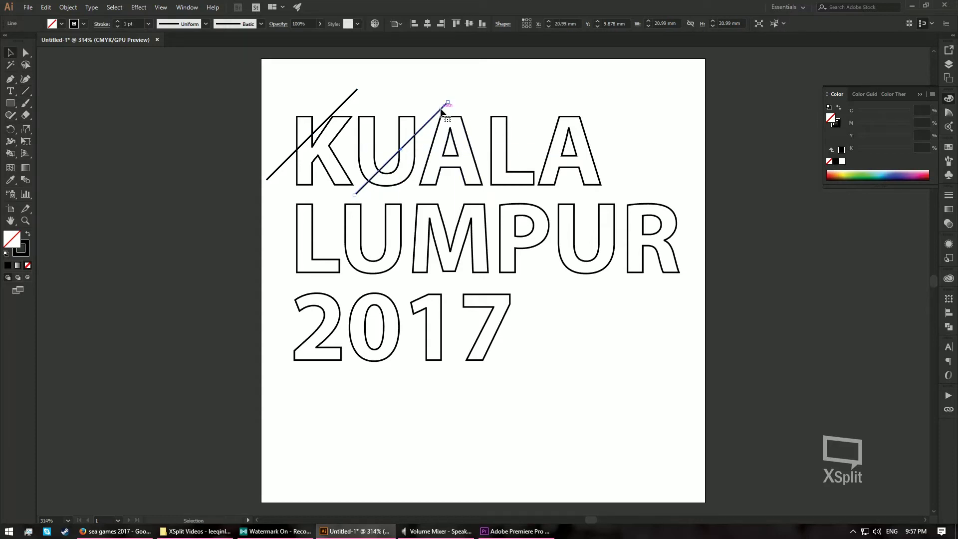
pyautogui.click(25, 91)
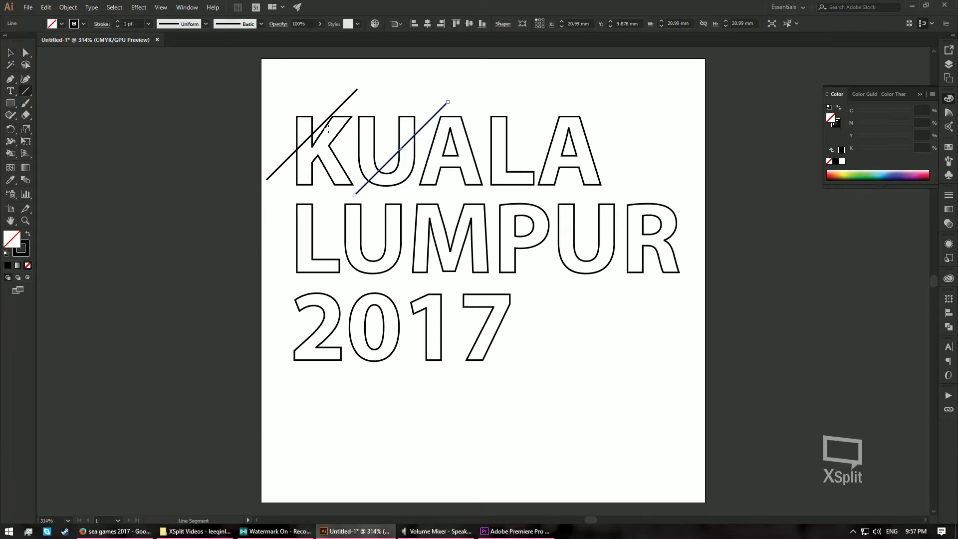
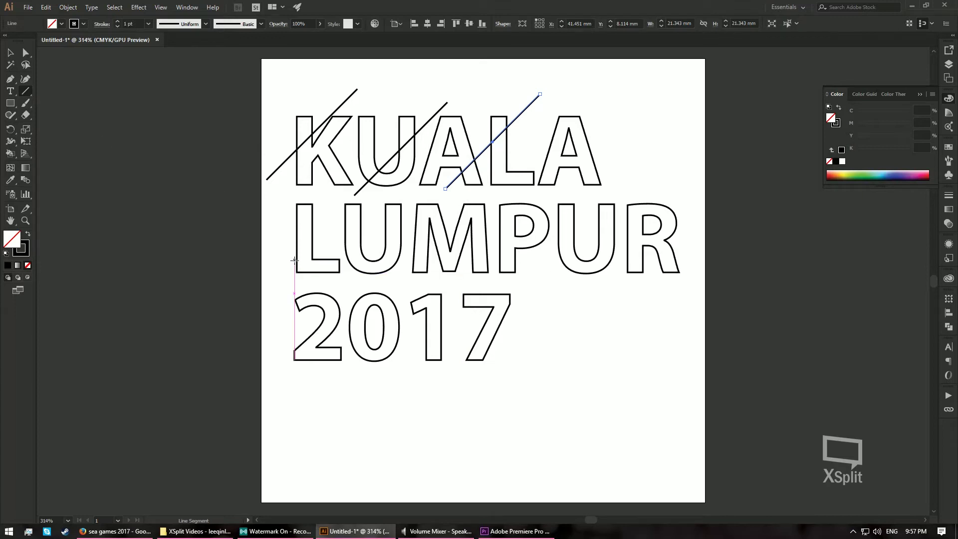
# - Draw three 45-degree lines across LUMPUR: a short one through the L and longer ones, about 19 and 21.5 mm wide, through both Us
pyautogui.moveTo(280, 268)
pyautogui.mouseDown()
pyautogui.moveTo(352, 214)
pyautogui.moveTo(333, 216)
pyautogui.mouseUp()
pyautogui.moveTo(348, 279); pyautogui.dragTo(438, 198)
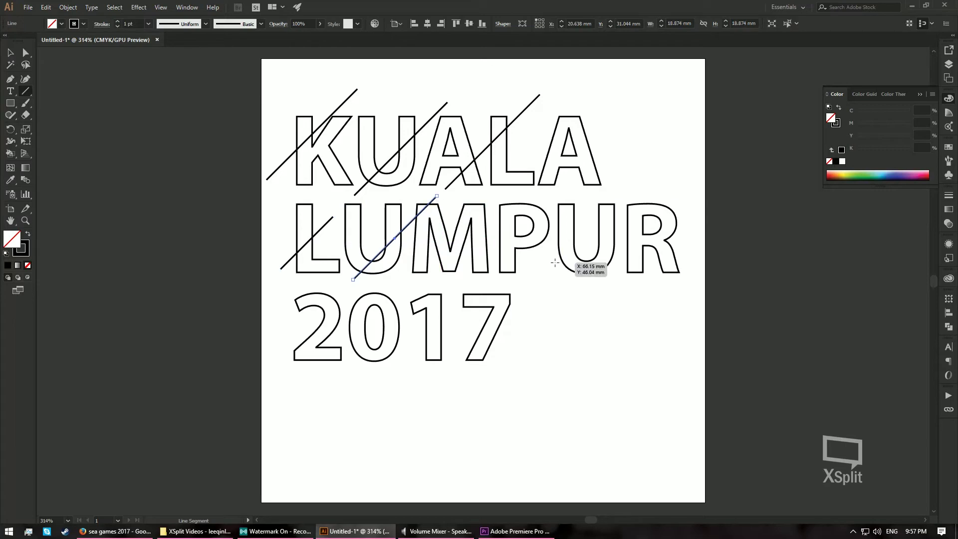
pyautogui.moveTo(551, 280); pyautogui.dragTo(647, 184)
pyautogui.press('v')
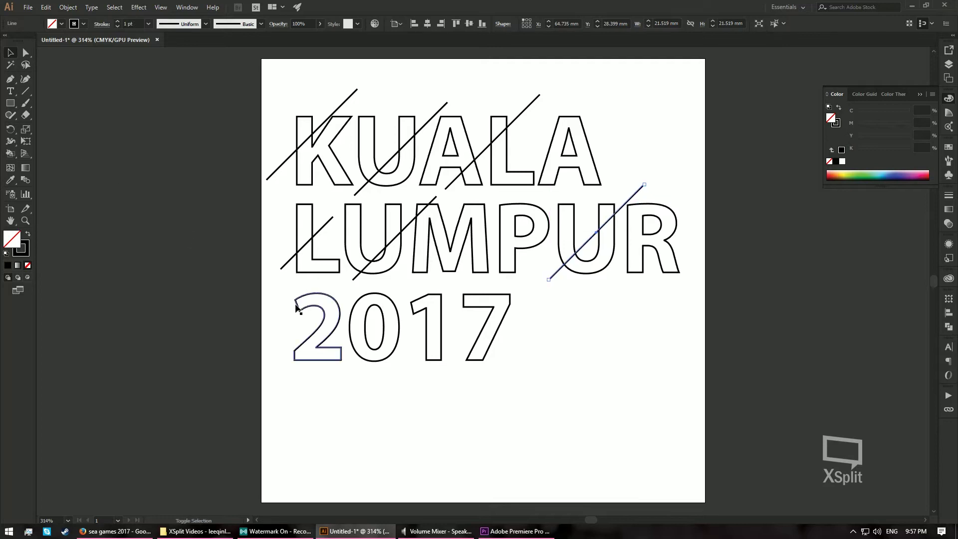
# - Draw three 45-degree lines across 2017, through the top of the 2, through the 0, and through the 1 and 7
pyautogui.click(26, 94)
pyautogui.moveTo(292, 328); pyautogui.dragTo(335, 285)
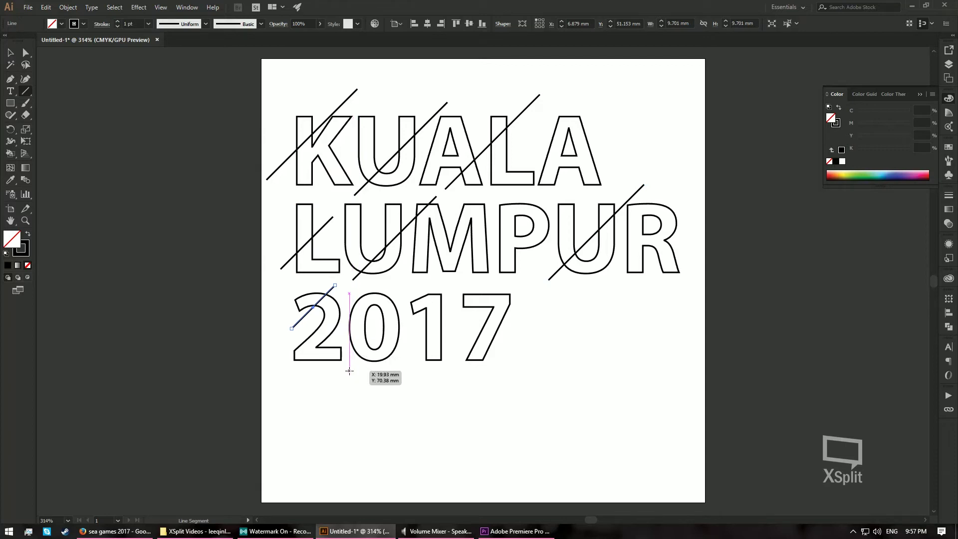
pyautogui.moveTo(342, 368); pyautogui.dragTo(415, 294)
pyautogui.moveTo(416, 343); pyautogui.dragTo(450, 310)
pyautogui.hotkey('ctrl', 'z')
pyautogui.moveTo(405, 366); pyautogui.dragTo(499, 289)
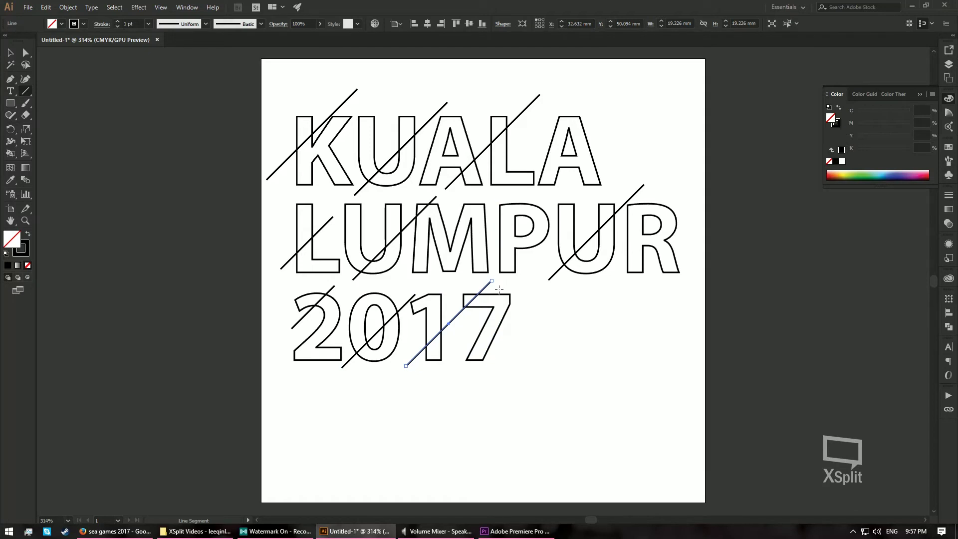
# - Select all the outlined letters and diagonal lines and make them a Live Paint group
pyautogui.press('v')
pyautogui.moveTo(210, 87); pyautogui.dragTo(773, 384)
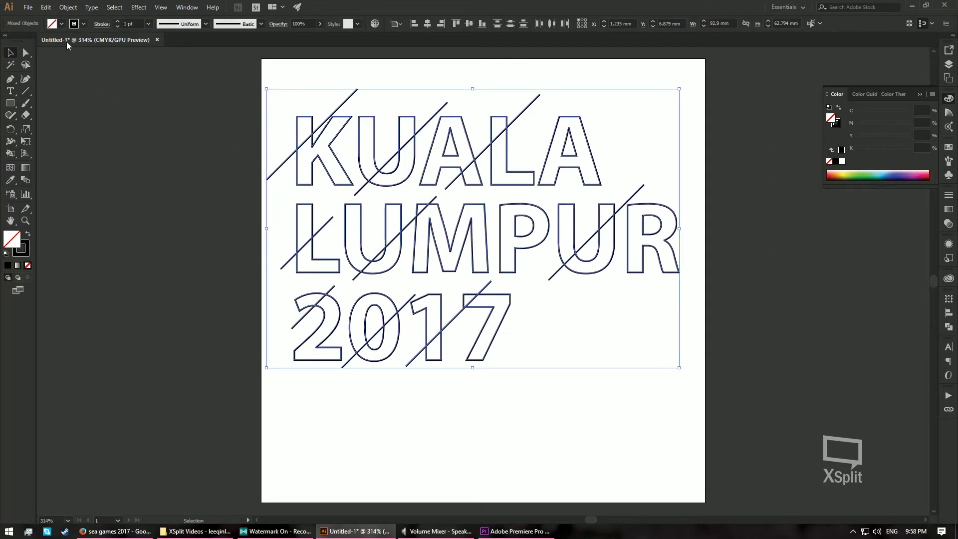
pyautogui.click(70, 8)
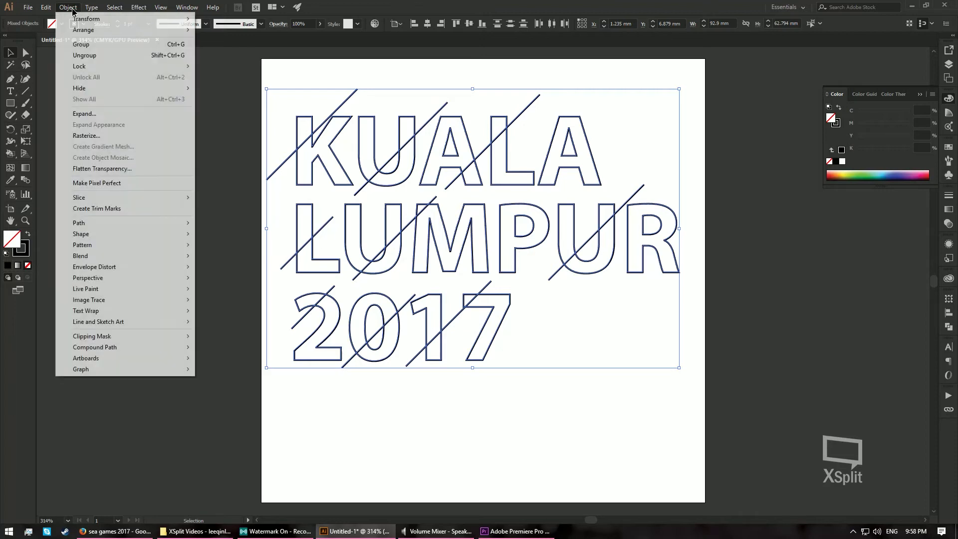
pyautogui.moveTo(142, 289)
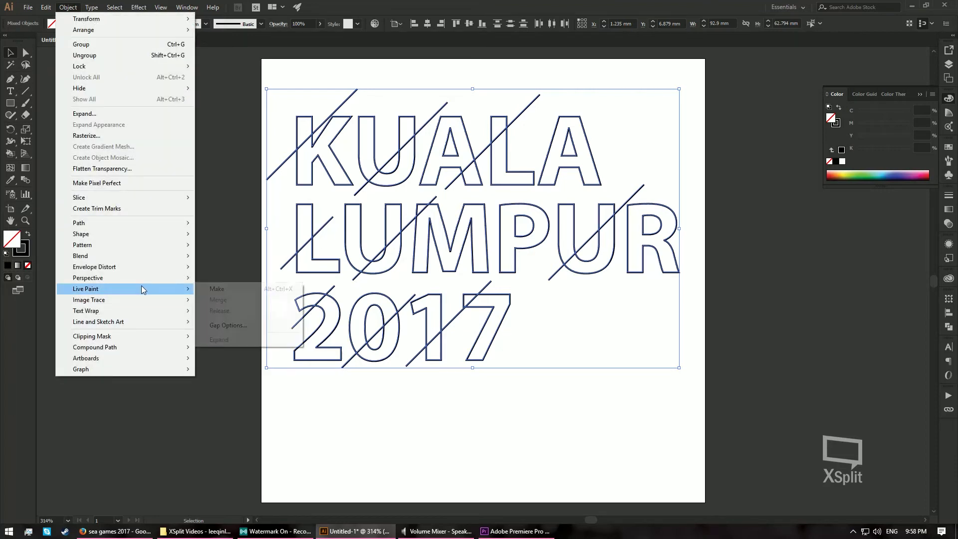
pyautogui.click(216, 289)
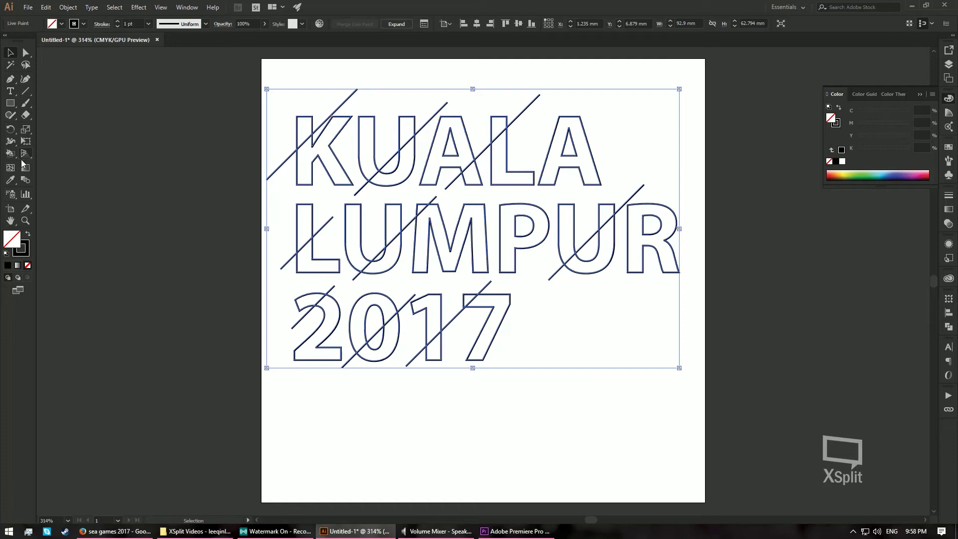
# - Activate the Live Paint Bucket and set the stroke colour to none
pyautogui.moveTo(10, 156); pyautogui.dragTo(62, 172)
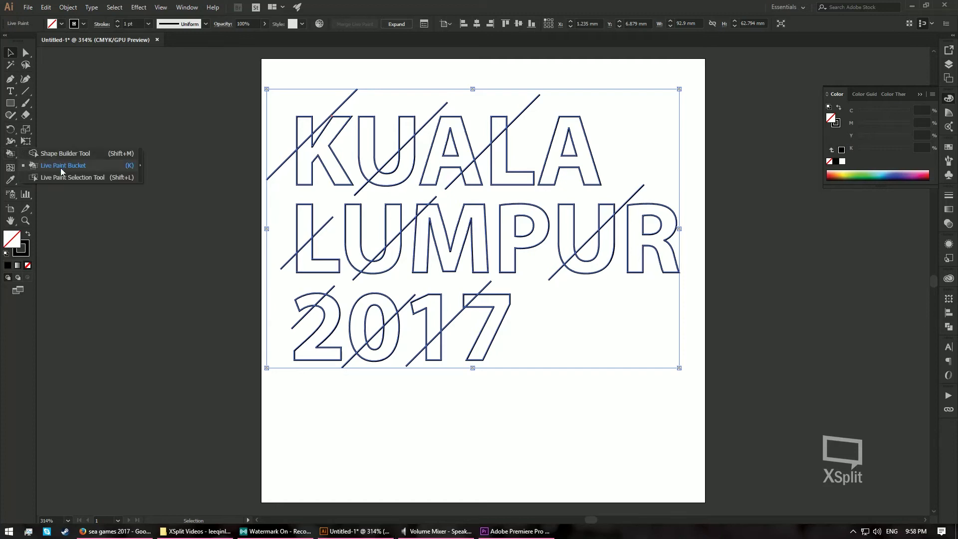
pyautogui.click(91, 167)
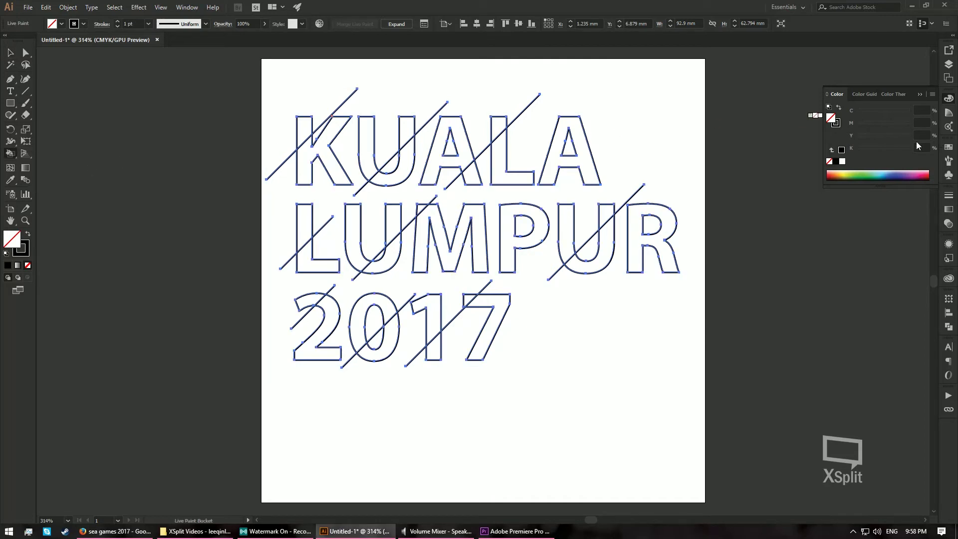
pyautogui.click(953, 149)
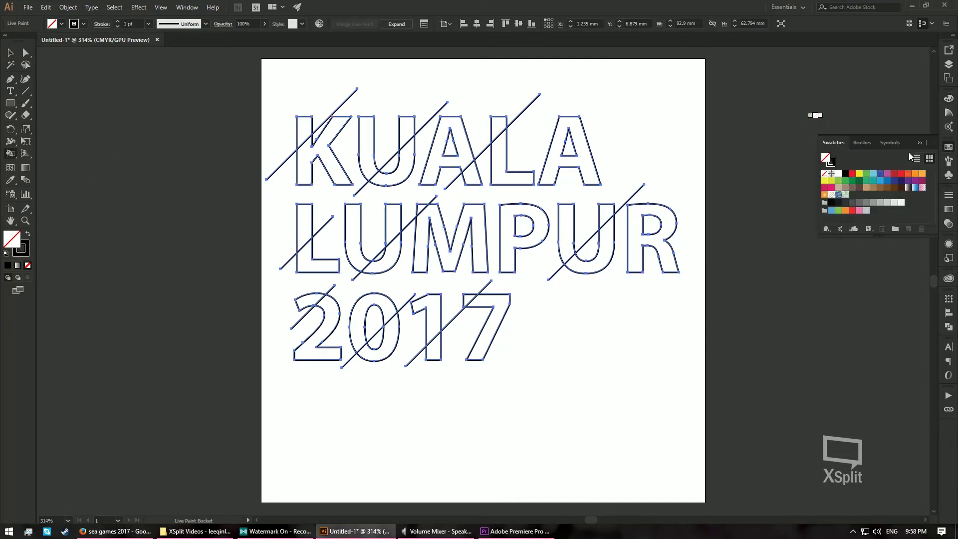
pyautogui.click(829, 163)
pyautogui.click(826, 175)
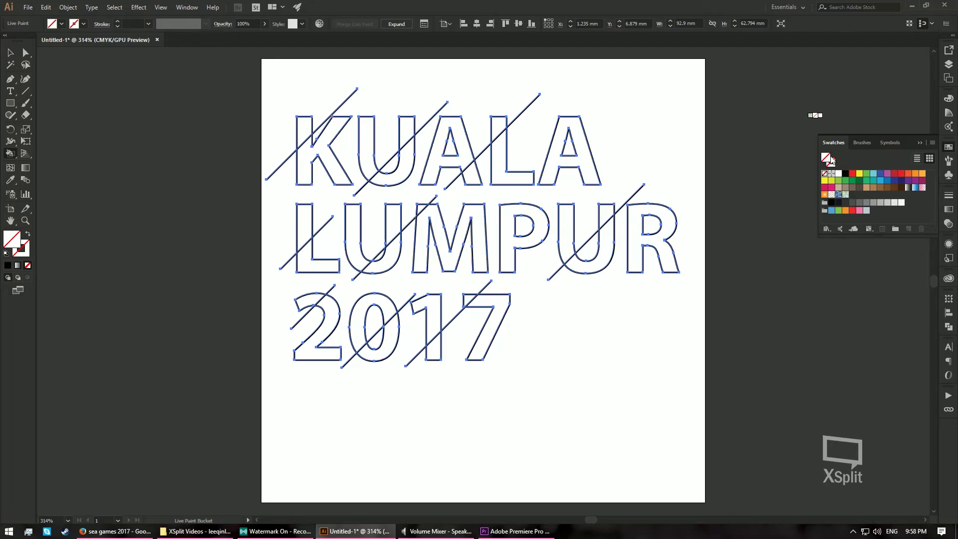
# - Fill KUALA black, leaving uncoloured the K's upper-left corner, the U's lower part, the first A's right foot and the L's top
pyautogui.click(848, 174)
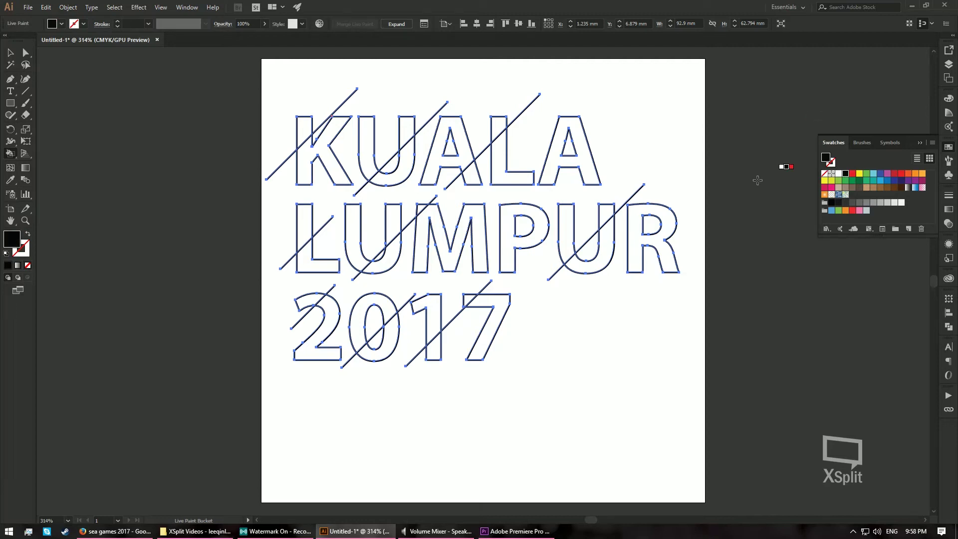
pyautogui.click(322, 152)
pyautogui.click(370, 148)
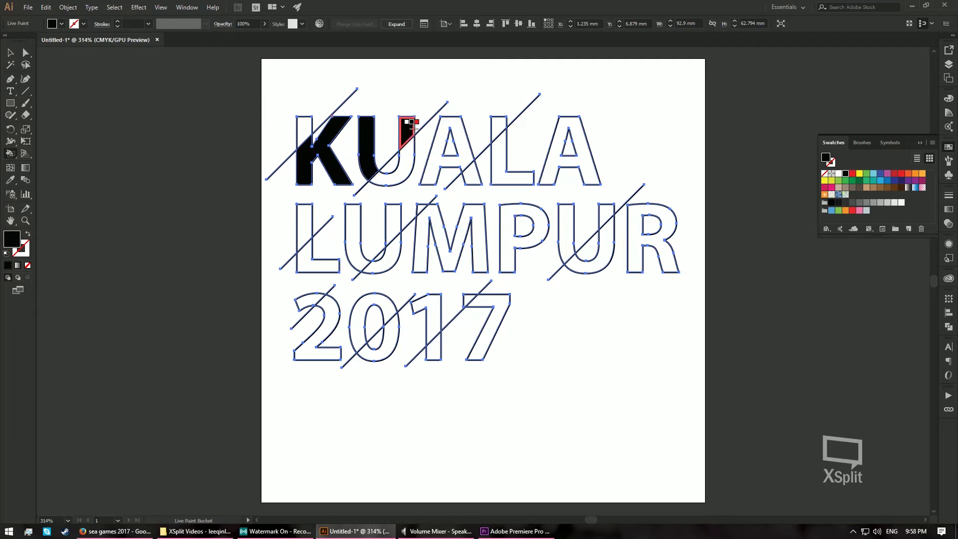
pyautogui.click(441, 135)
pyautogui.click(499, 150)
pyautogui.click(554, 165)
# - Fill LUMPUR black, leaving uncoloured the L's upper part, the M's small upper-left corner and the lower parts of both Us
pyautogui.click(317, 262)
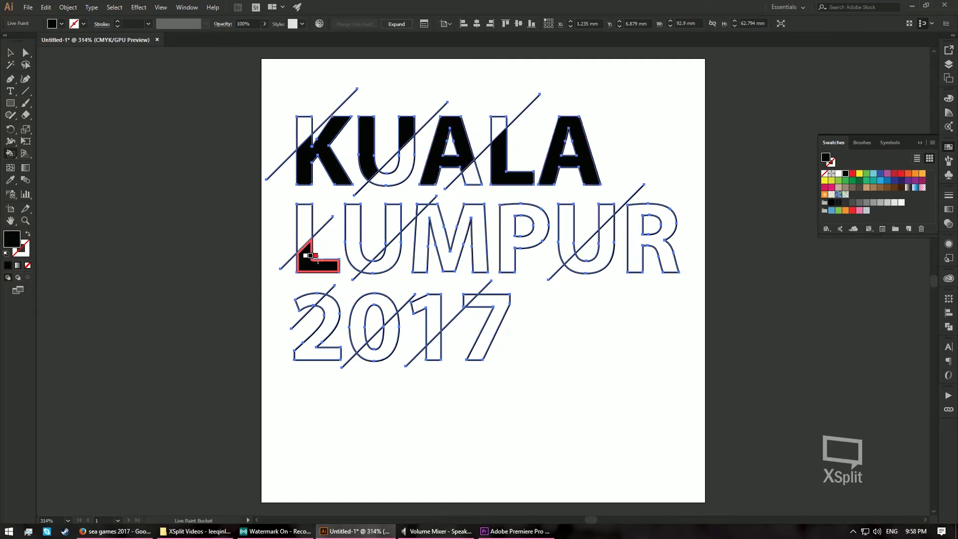
pyautogui.click(353, 226)
pyautogui.click(389, 222)
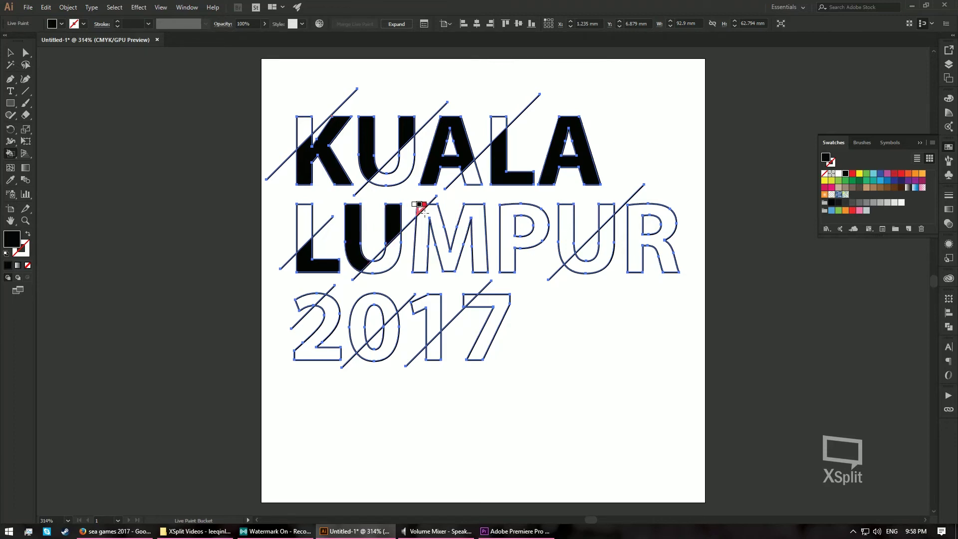
pyautogui.click(449, 224)
pyautogui.click(536, 214)
pyautogui.click(569, 214)
pyautogui.click(606, 212)
pyautogui.click(630, 211)
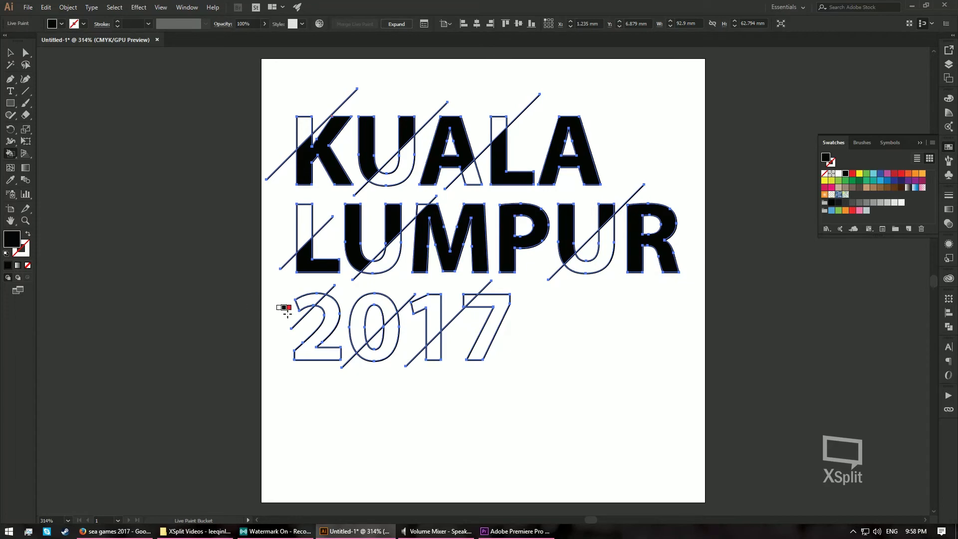
# - Fill 2017 black, leaving uncoloured the 2's top curve, the 0's lower-right part, the 1's base and the 7's upper-left corner
pyautogui.click(327, 302)
pyautogui.click(372, 301)
pyautogui.click(395, 312)
pyautogui.click(429, 302)
pyautogui.click(488, 301)
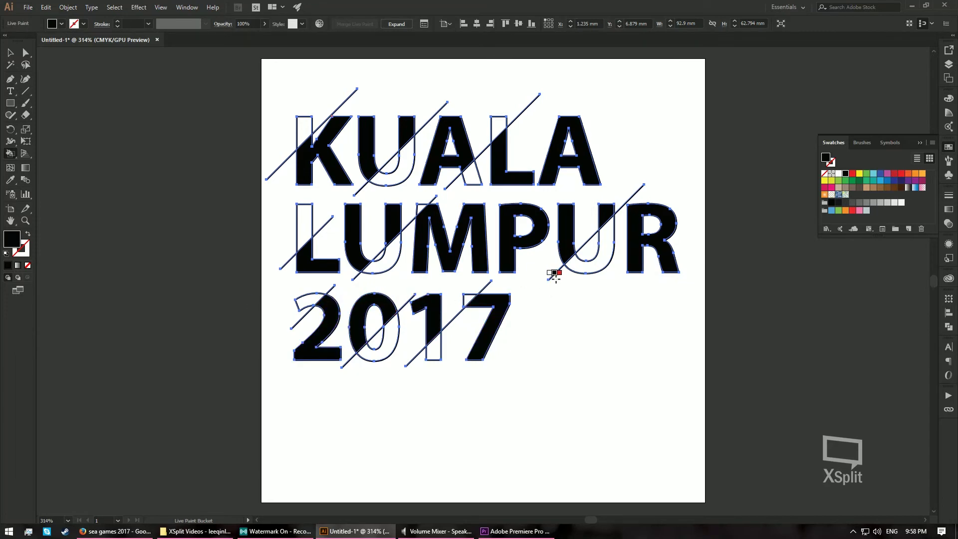
# - Fill the K's upper-left corner, the M's upper-left corner and the base of the 1 with red
pyautogui.click(854, 174)
pyautogui.click(301, 129)
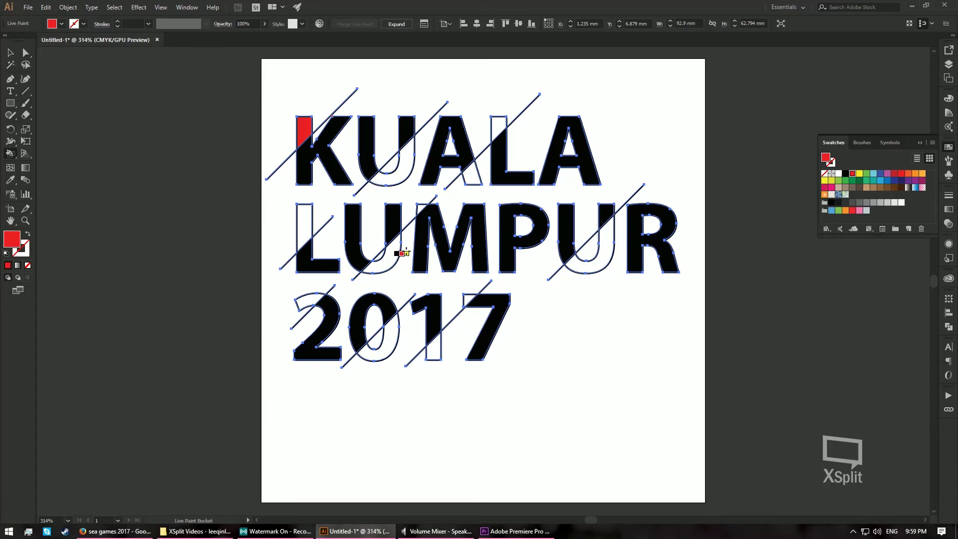
pyautogui.click(420, 207)
pyautogui.click(438, 337)
# - Fill the lower parts of the U in KUALA and the first U in LUMPUR, and the 7's upper-left corner, with light orange
pyautogui.click(922, 173)
pyautogui.click(400, 176)
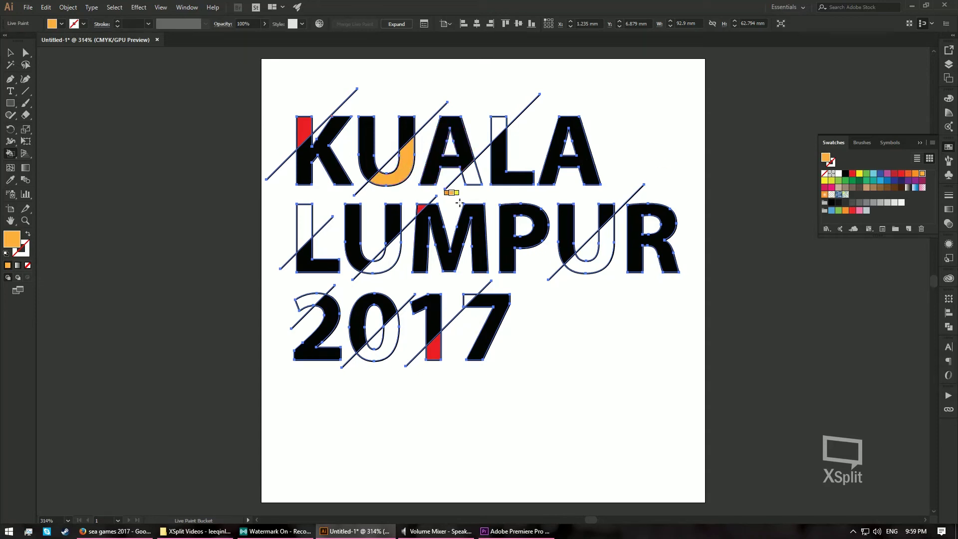
pyautogui.click(376, 274)
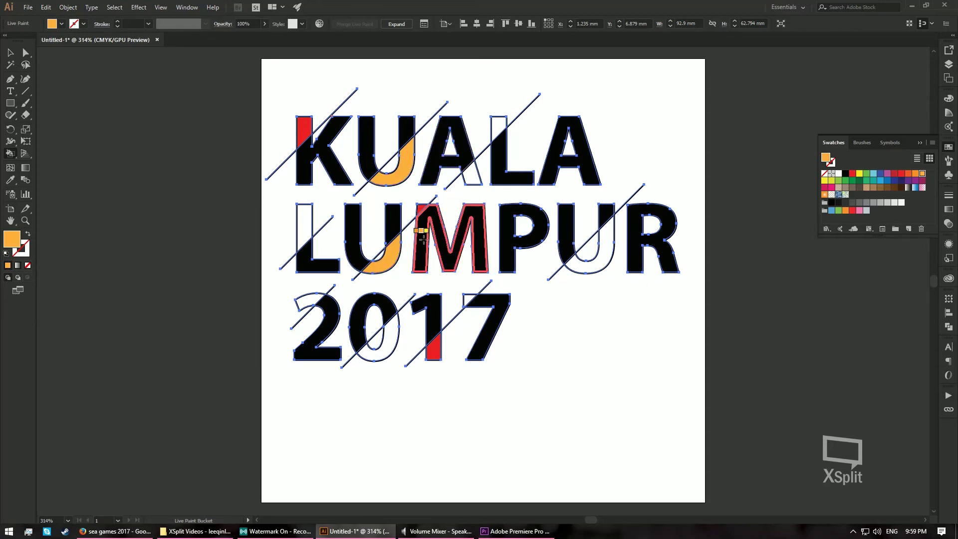
pyautogui.click(467, 298)
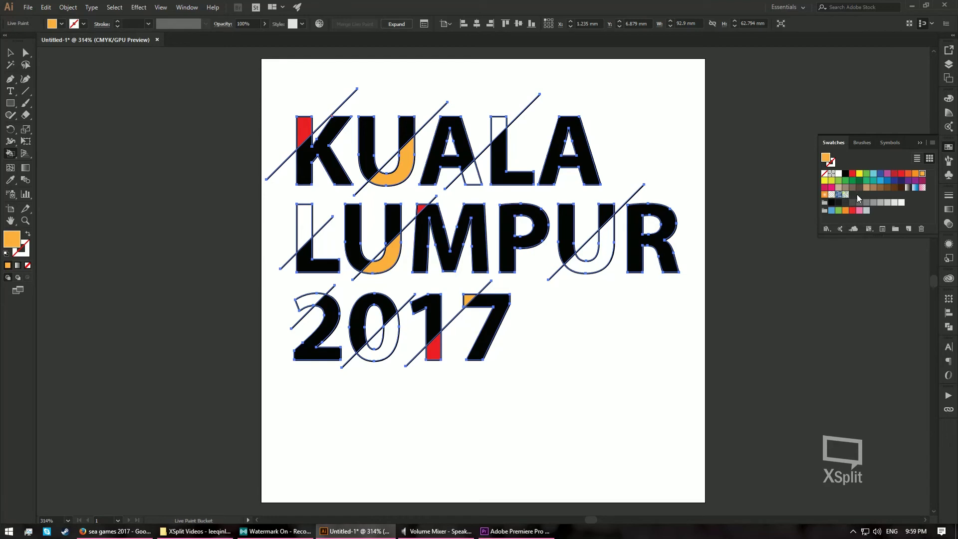
# - Fill the right foot of the first A in KUALA and the upper part of LUMPUR's L with medium green
pyautogui.click(845, 180)
pyautogui.click(472, 175)
pyautogui.click(305, 226)
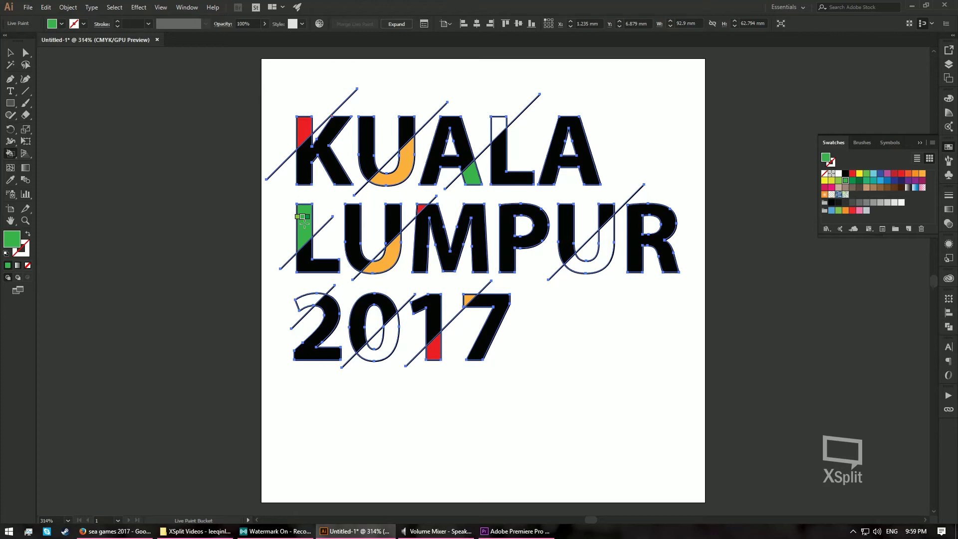
# - Fill the first A's right foot, the upper part of LUMPUR's L and the 0's lower-right part with light yellowish green
pyautogui.click(839, 180)
pyautogui.click(472, 176)
pyautogui.click(304, 227)
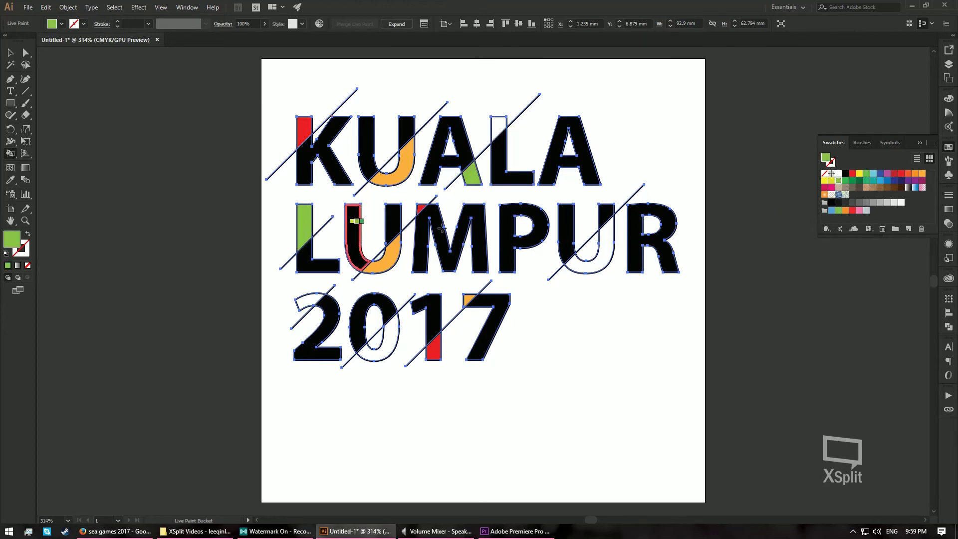
pyautogui.click(382, 354)
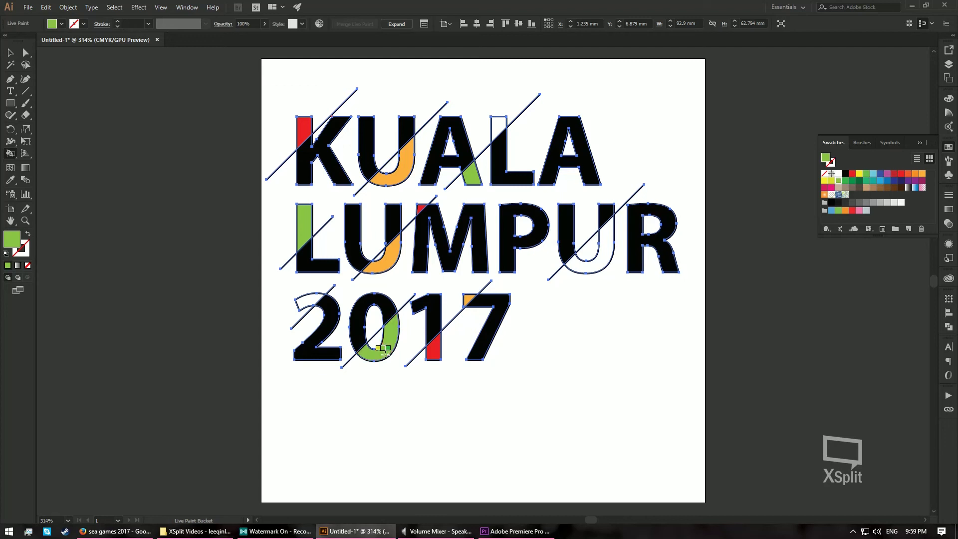
# - Fill the top of KUALA's L, the lower part of LUMPUR's second U and the 2's top curve with blue
pyautogui.click(887, 180)
pyautogui.click(498, 127)
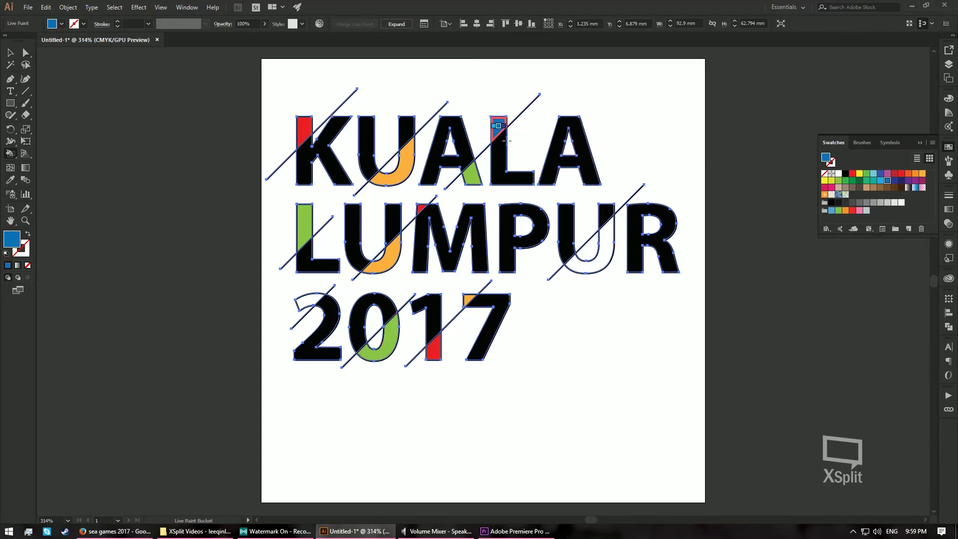
pyautogui.click(610, 245)
pyautogui.click(302, 300)
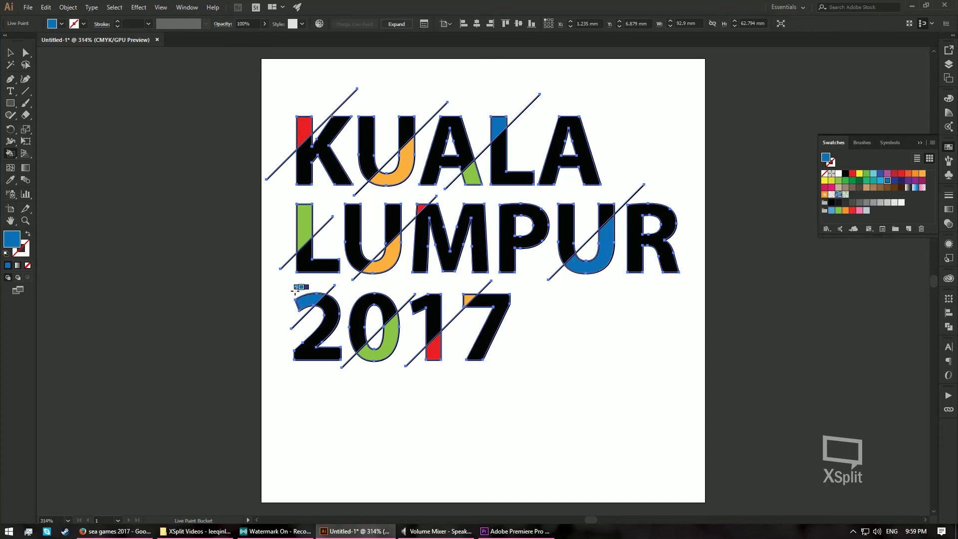
# - Expand the Live Paint group with the object, fill and stroke options included
pyautogui.click(10, 53)
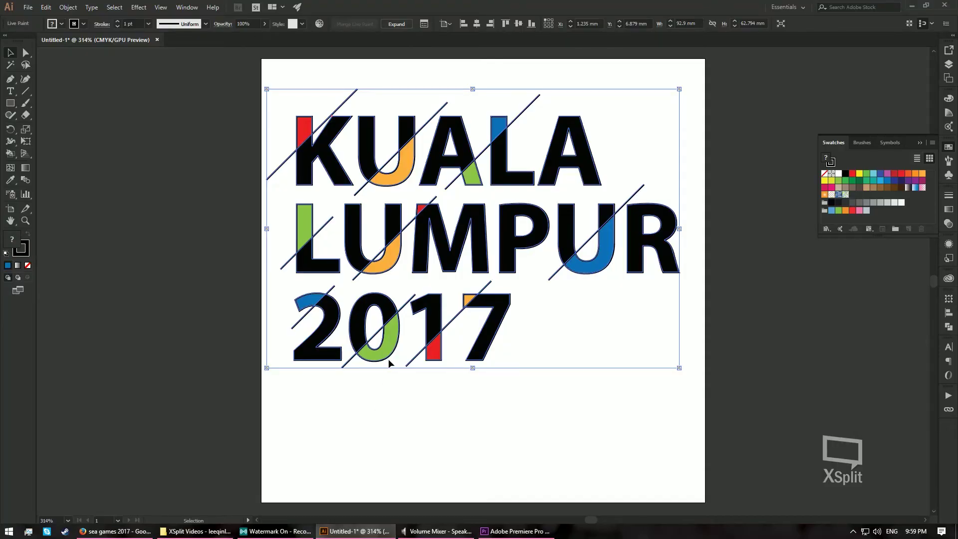
pyautogui.click(69, 7)
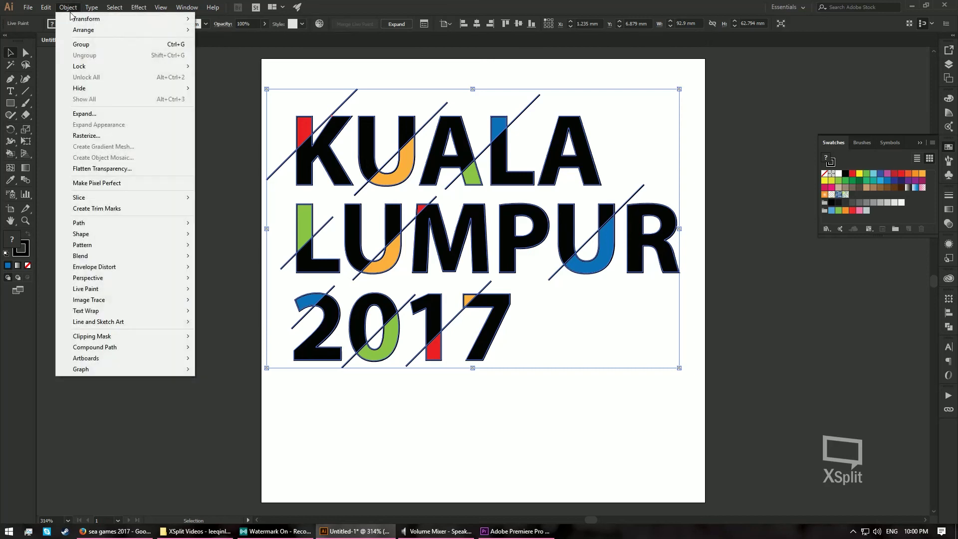
pyautogui.click(98, 114)
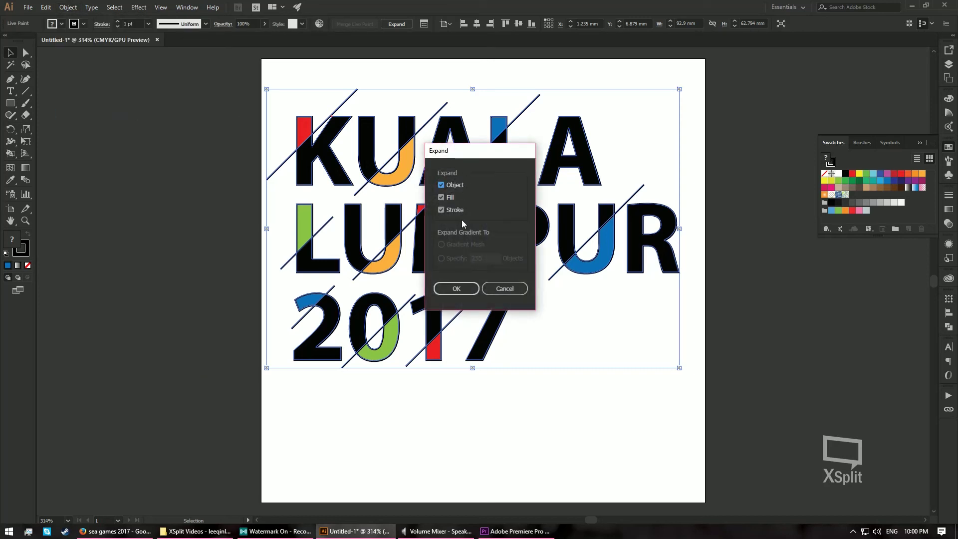
pyautogui.click(451, 289)
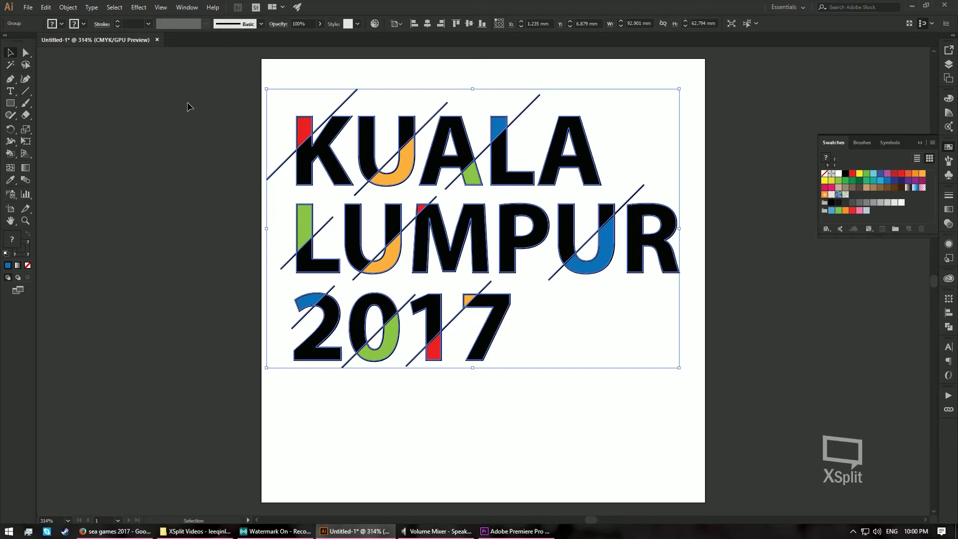
# - Ungroup the expanded artwork, clear the selection and pick the diagonal line across the K
pyautogui.click(68, 8)
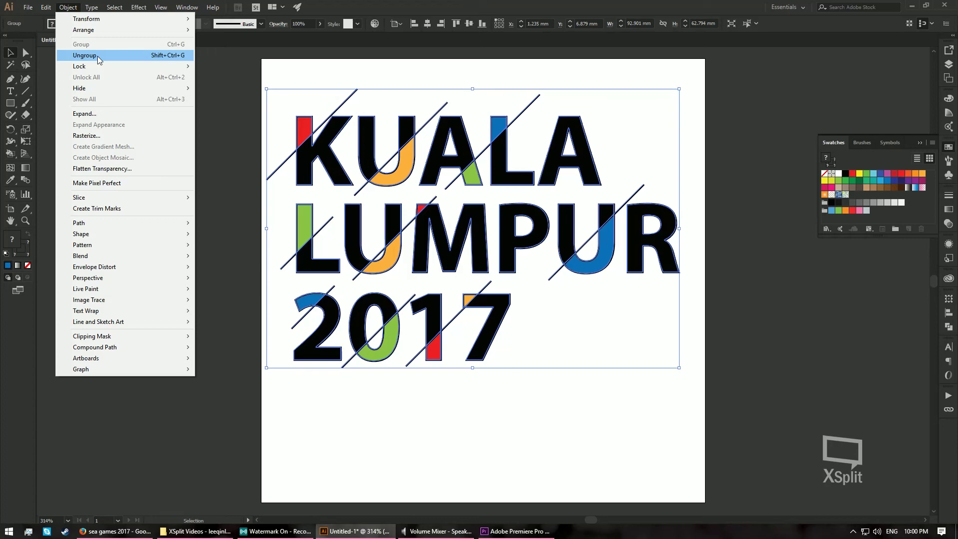
pyautogui.click(98, 56)
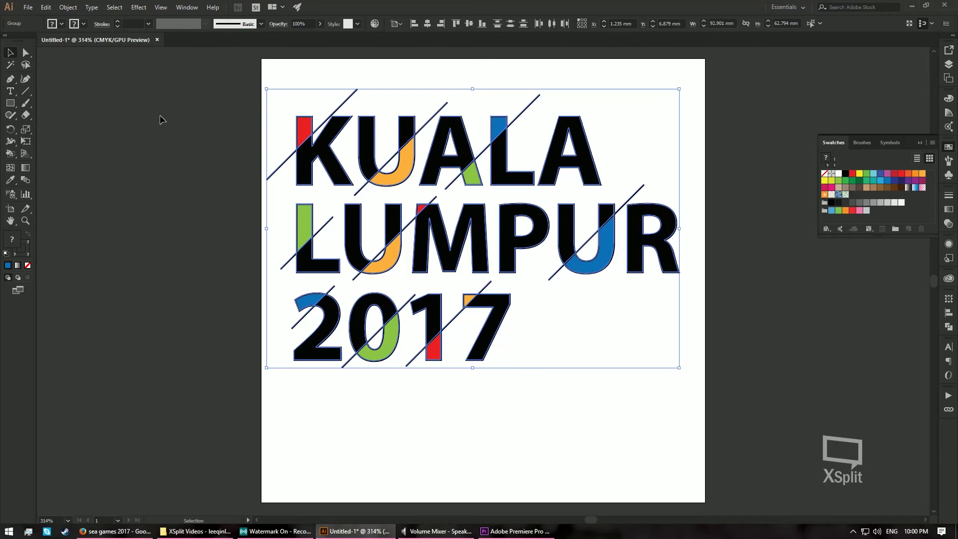
pyautogui.click(181, 122)
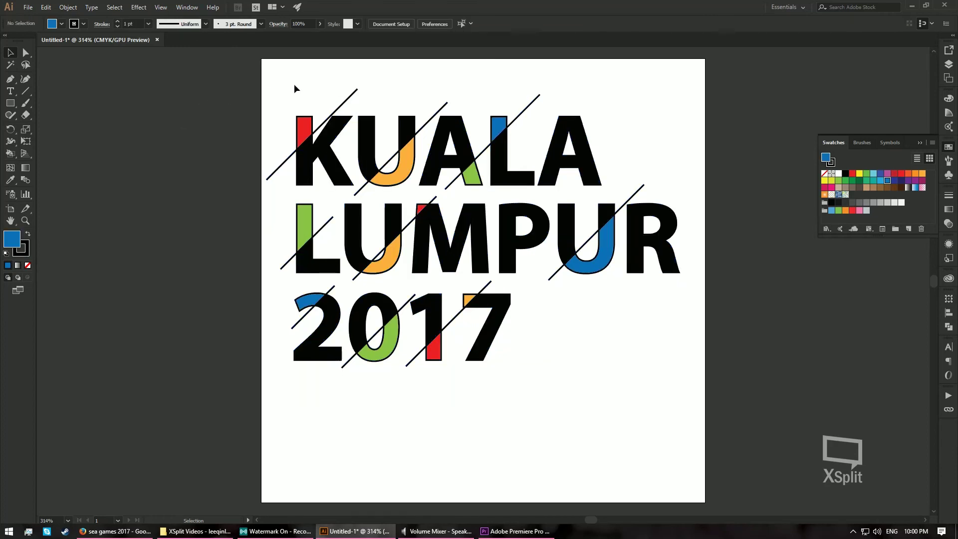
pyautogui.click(352, 99)
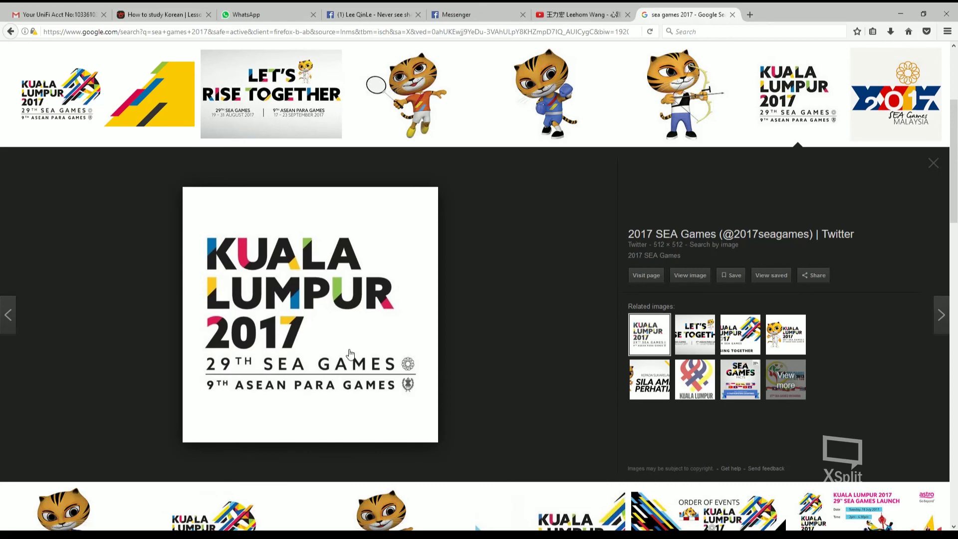
# - In the browser's image results, open the 29th SEA Games logo on a black background as a reference
pyautogui.scroll(4, 349, 351)
pyautogui.click(343, 214)
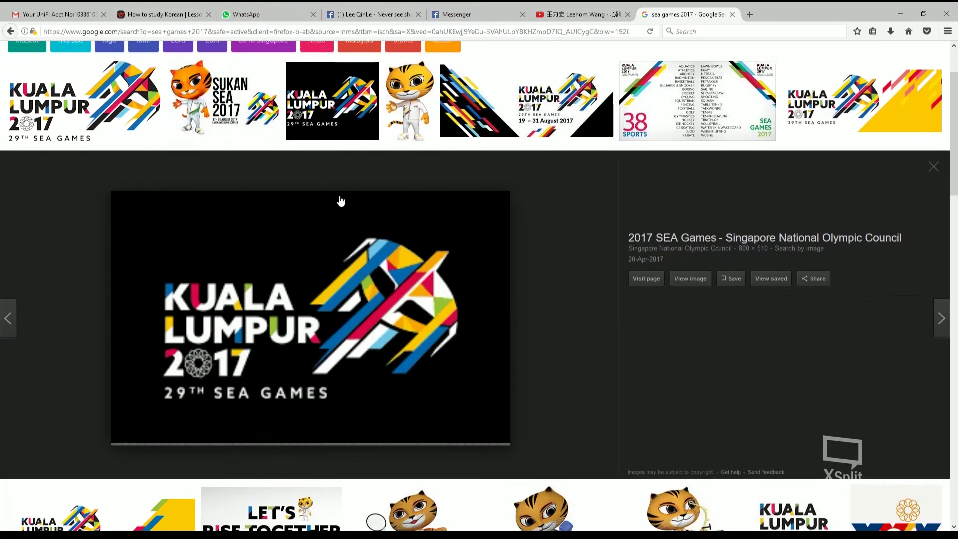